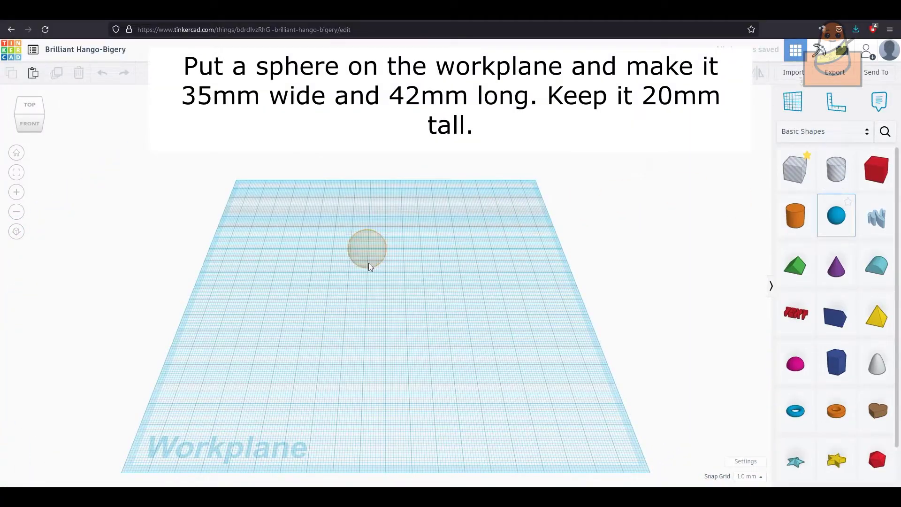
Step: Drag a Sphere from Basic Shapes onto the empty workplane
{"action": "left_click_drag", "start_coordinate": [838, 225], "coordinate": [367, 239]}
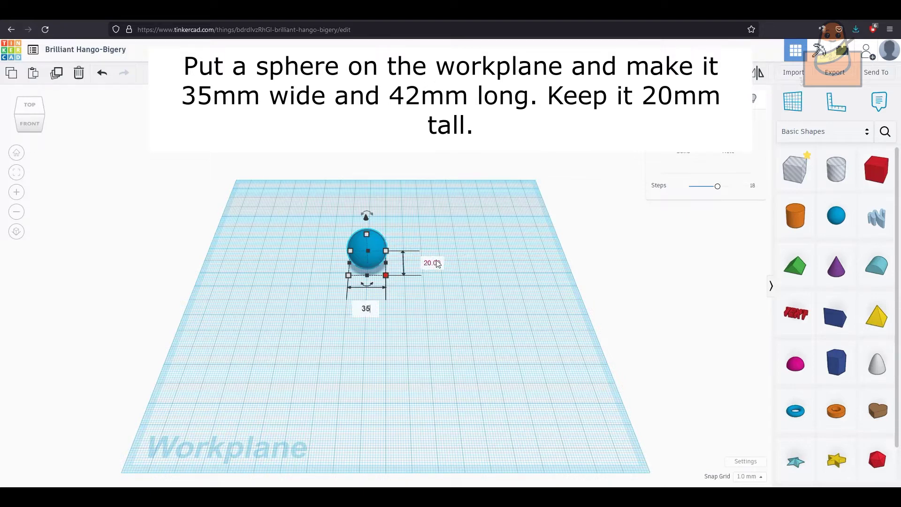
Step: Resize the sphere to 35 mm wide by 42 mm long and grab a second sphere
{"action": "key", "text": "Tab"}
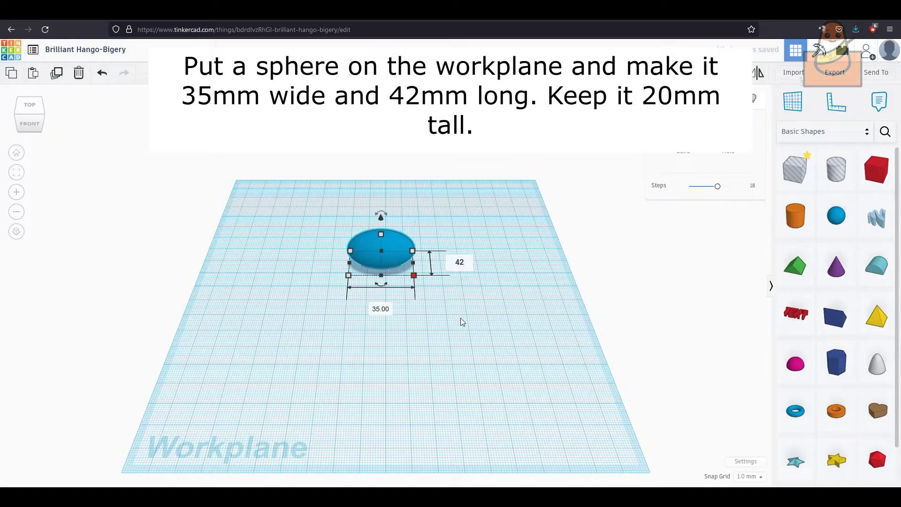
{"action": "key", "text": "Return"}
{"action": "scroll", "coordinate": [352, 281], "scroll_direction": "up", "scroll_amount": 3}
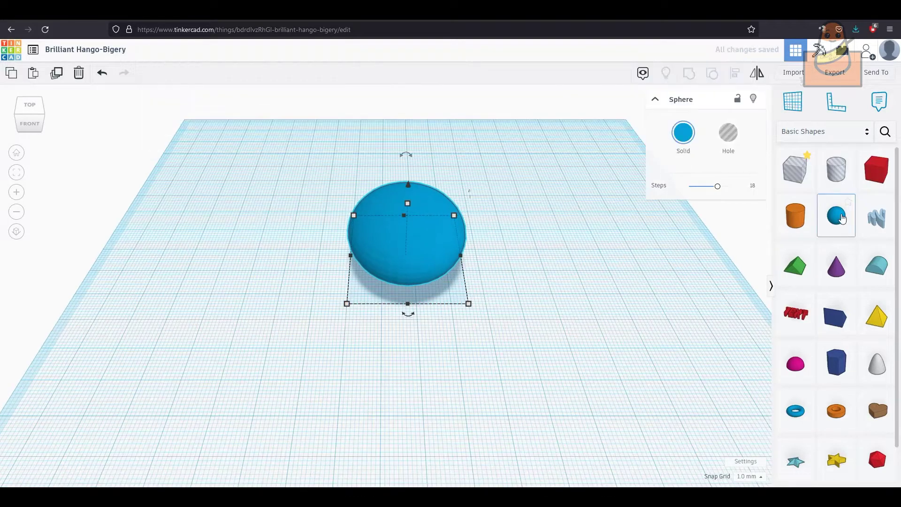
{"action": "left_click", "coordinate": [842, 218]}
Step: Make a black 4×4×4 mm sphere and lift it 13 mm into the front of the body
{"action": "left_click", "coordinate": [434, 340]}
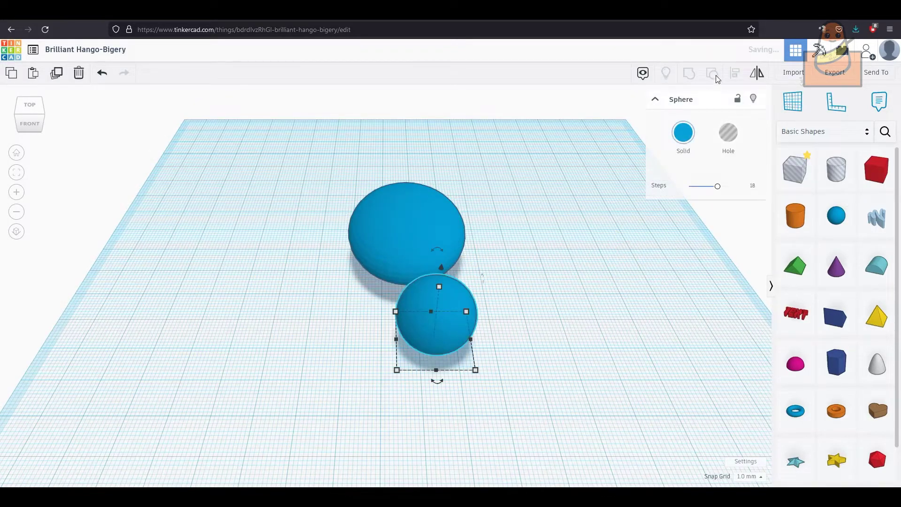
{"action": "left_click", "coordinate": [678, 136]}
{"action": "left_click", "coordinate": [857, 234]}
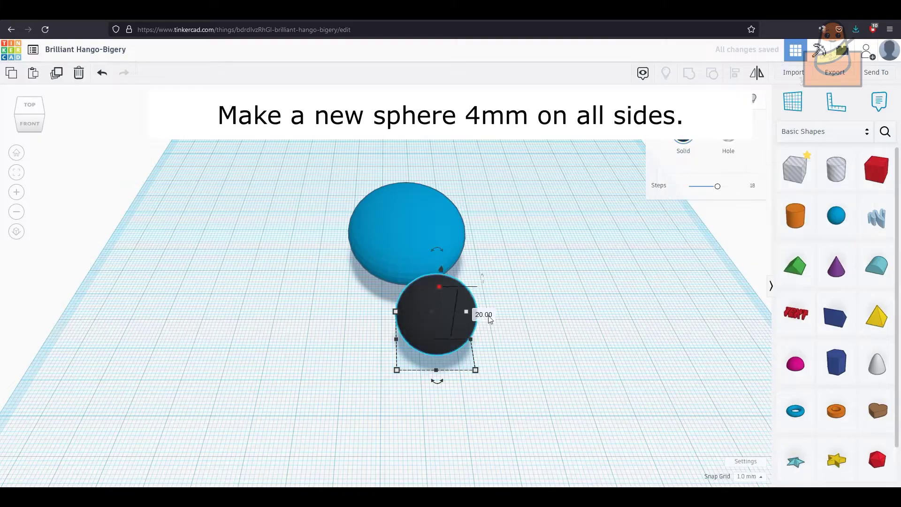
{"action": "type", "text": "4"}
{"action": "key", "text": "Return"}
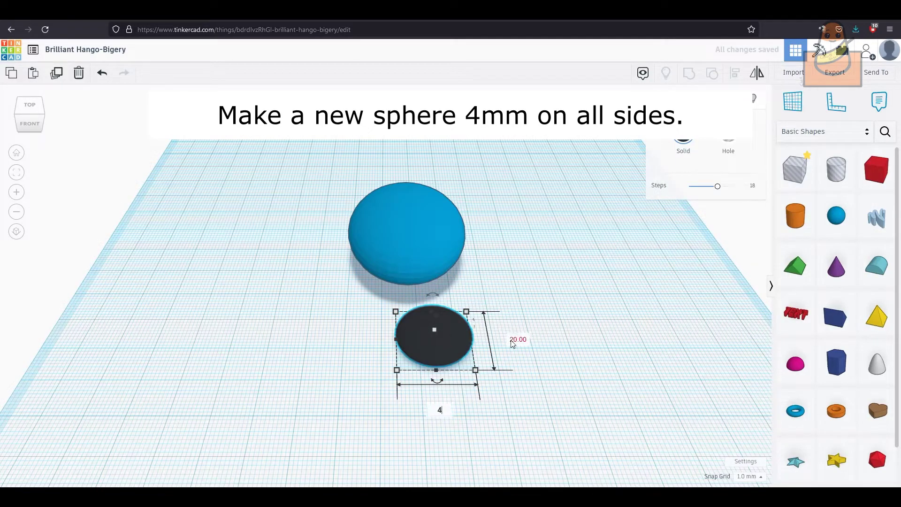
{"action": "key", "text": "Return"}
{"action": "left_click", "coordinate": [519, 339]}
{"action": "type", "text": "4"}
{"action": "key", "text": "Return"}
{"action": "scroll", "coordinate": [427, 346], "scroll_direction": "up", "scroll_amount": 3}
{"action": "right_click_drag", "start_coordinate": [447, 329], "coordinate": [490, 267]}
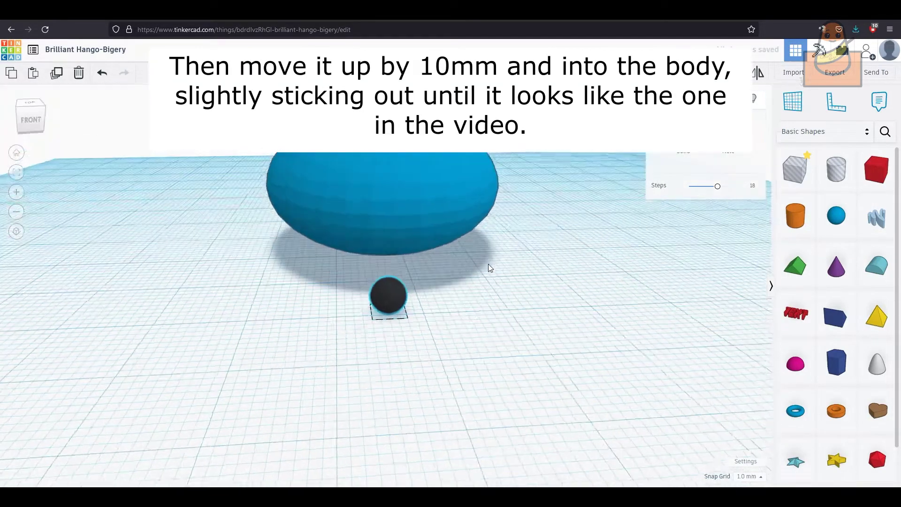
{"action": "mouse_move", "coordinate": [389, 260]}
{"action": "left_mouse_down"}
{"action": "mouse_move", "coordinate": [393, 162]}
{"action": "mouse_move", "coordinate": [340, 184]}
{"action": "left_mouse_up"}
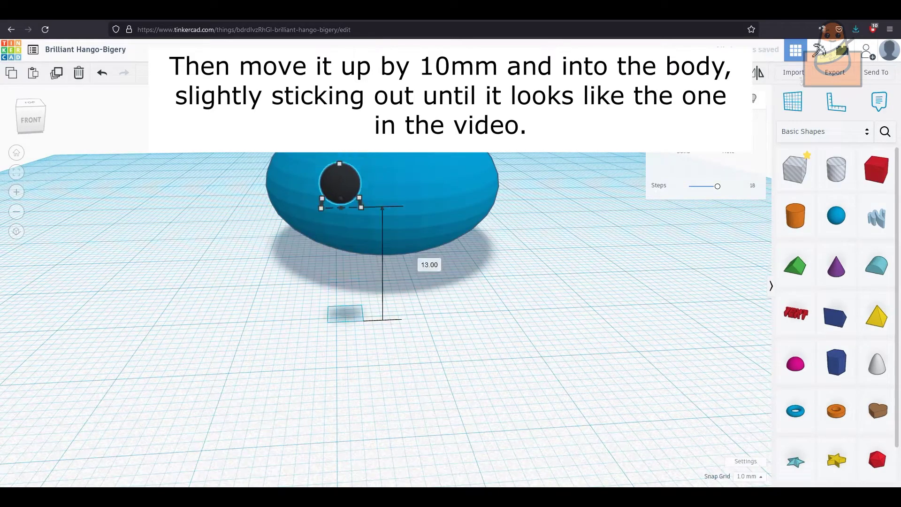
Step: Duplicate the eye with Ctrl+C/Ctrl+V and shift the copy right as the second eye
{"action": "right_click_drag", "start_coordinate": [302, 268], "coordinate": [301, 296]}
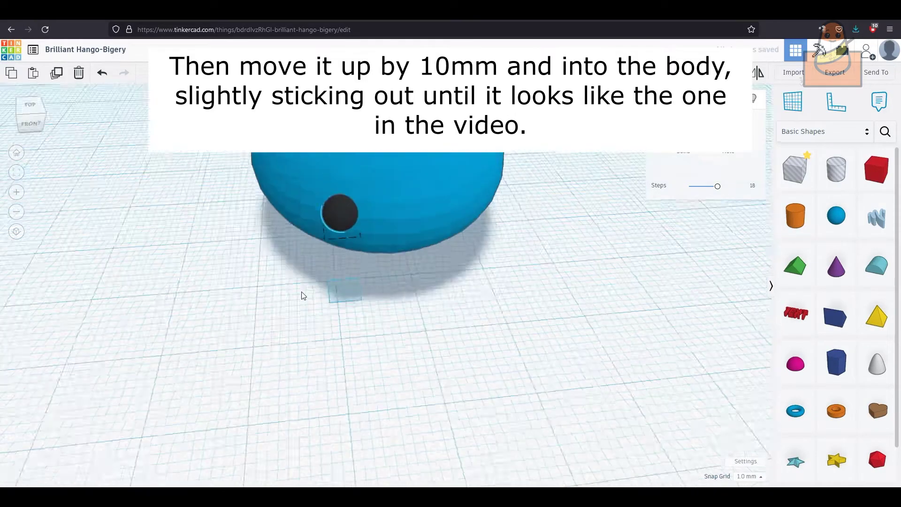
{"action": "key", "text": "ctrl+c"}
{"action": "key", "text": "ctrl+v"}
{"action": "key", "text": "Right"}
{"action": "key", "text": "Right"}
{"action": "key", "text": "Right"}
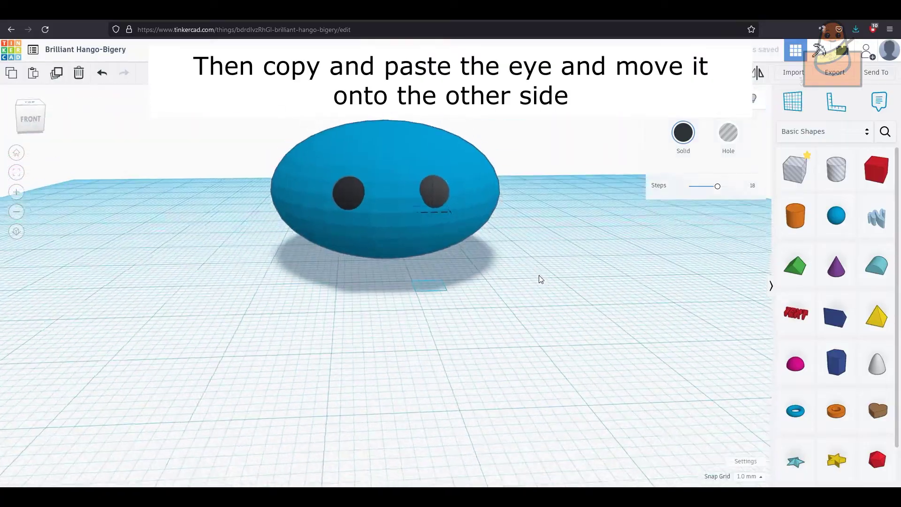
{"action": "left_click", "coordinate": [376, 312]}
{"action": "mouse_move", "coordinate": [376, 312]}
{"action": "right_mouse_down"}
{"action": "mouse_move", "coordinate": [626, 286]}
{"action": "mouse_move", "coordinate": [359, 316]}
{"action": "mouse_move", "coordinate": [583, 298]}
{"action": "mouse_move", "coordinate": [410, 277]}
{"action": "right_mouse_up"}
{"action": "left_click", "coordinate": [414, 261]}
{"action": "left_click", "coordinate": [400, 353]}
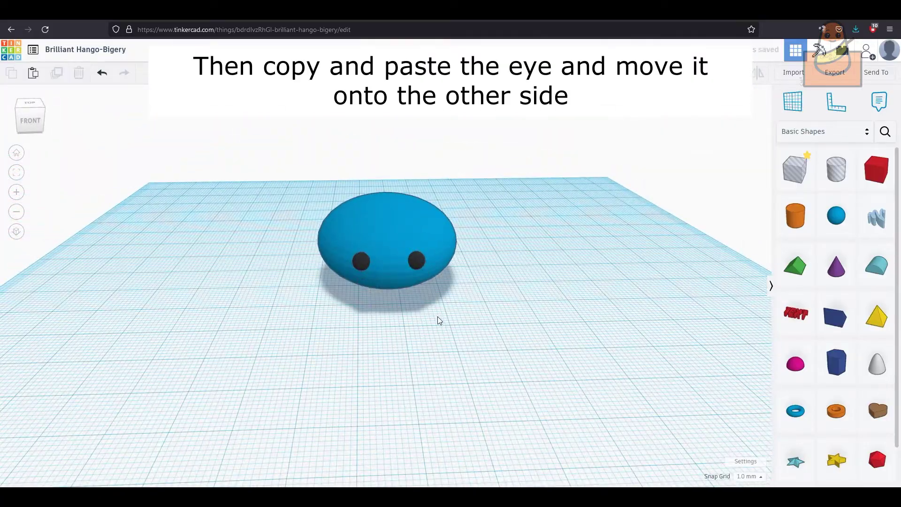
{"action": "right_click_drag", "start_coordinate": [437, 320], "coordinate": [563, 317]}
Step: Add a paraboloid tipped 112.5°, sized 7.95 mm tall, 8 mm wide, 18.95 mm long
{"action": "left_click_drag", "start_coordinate": [877, 364], "coordinate": [430, 322]}
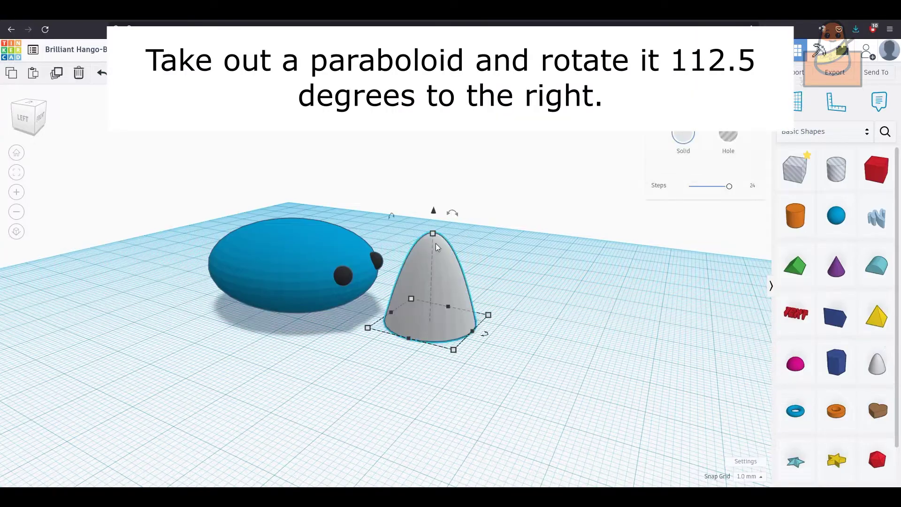
{"action": "left_click_drag", "start_coordinate": [457, 216], "coordinate": [499, 305]}
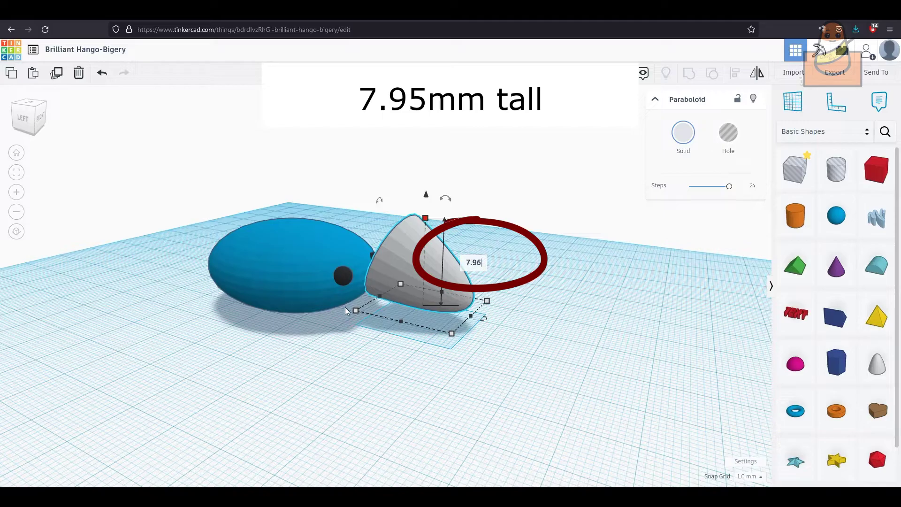
{"action": "key", "text": "Return"}
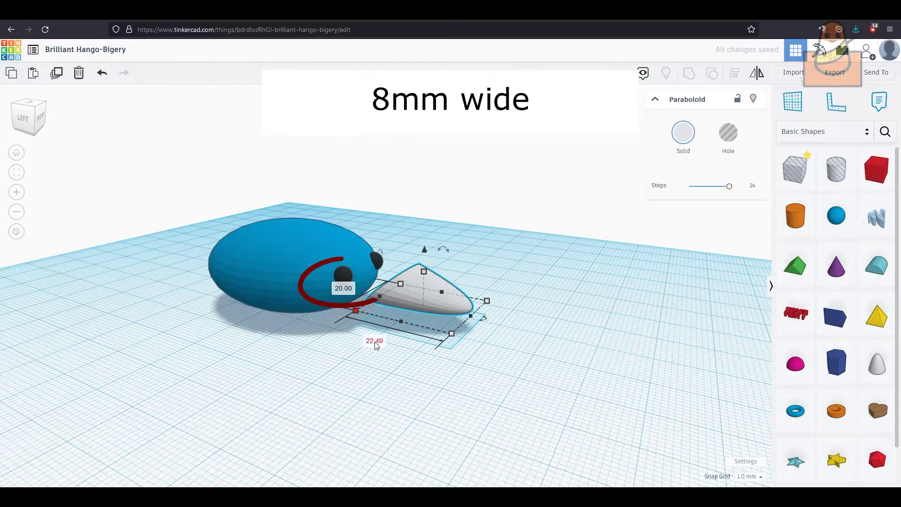
{"action": "type", "text": "8"}
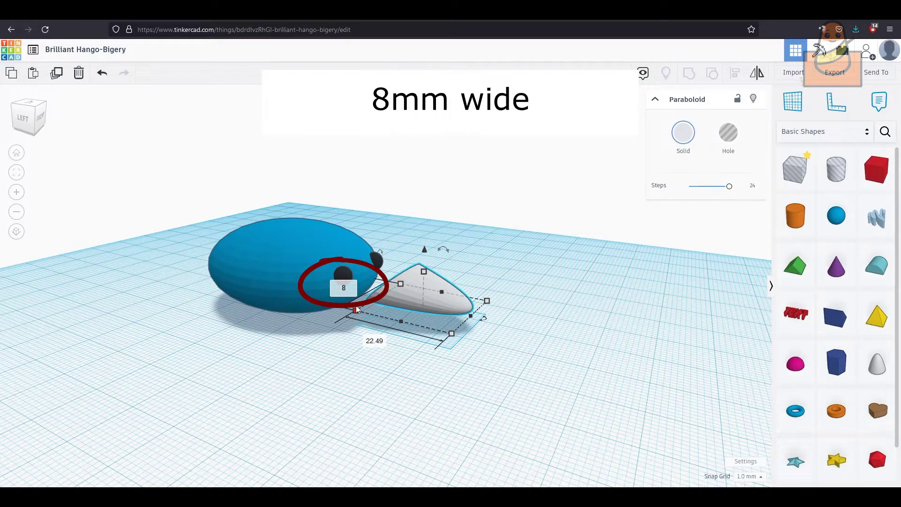
{"action": "type", "text": "18.95"}
{"action": "key", "text": "Return"}
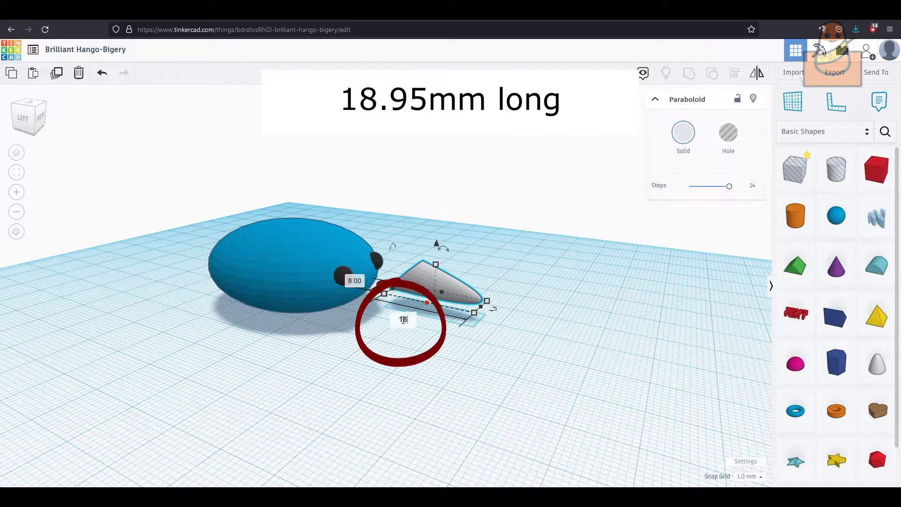
{"action": "key", "text": "Return"}
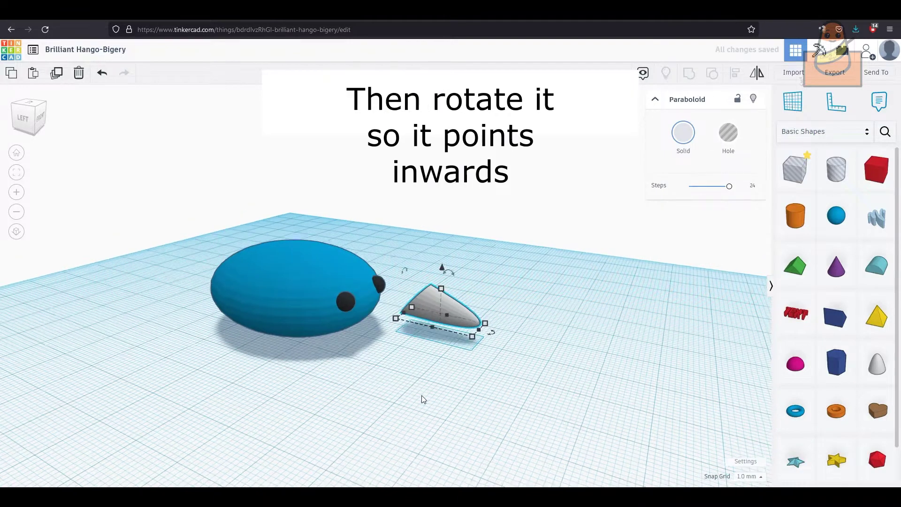
Step: Angle the paraboloid leg inward and position it under the front of the body
{"action": "left_click_drag", "start_coordinate": [279, 281], "coordinate": [451, 283]}
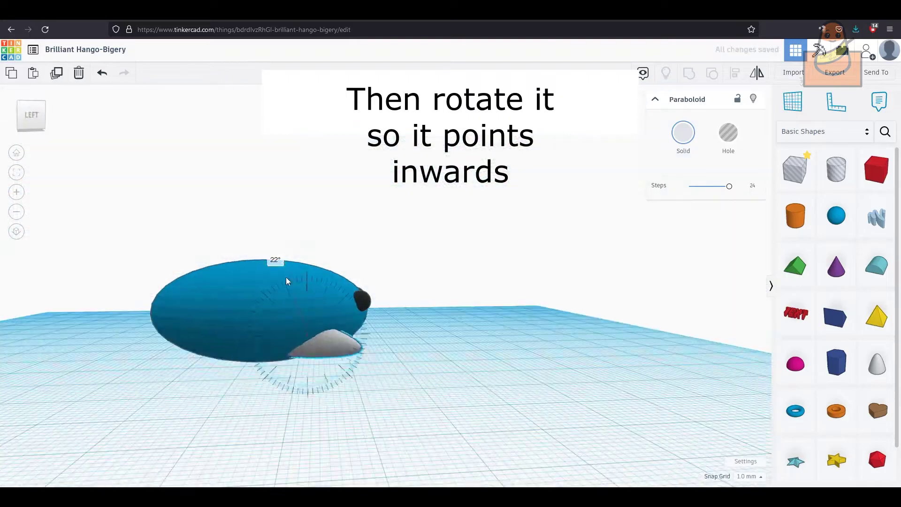
{"action": "left_click_drag", "start_coordinate": [286, 277], "coordinate": [302, 312]}
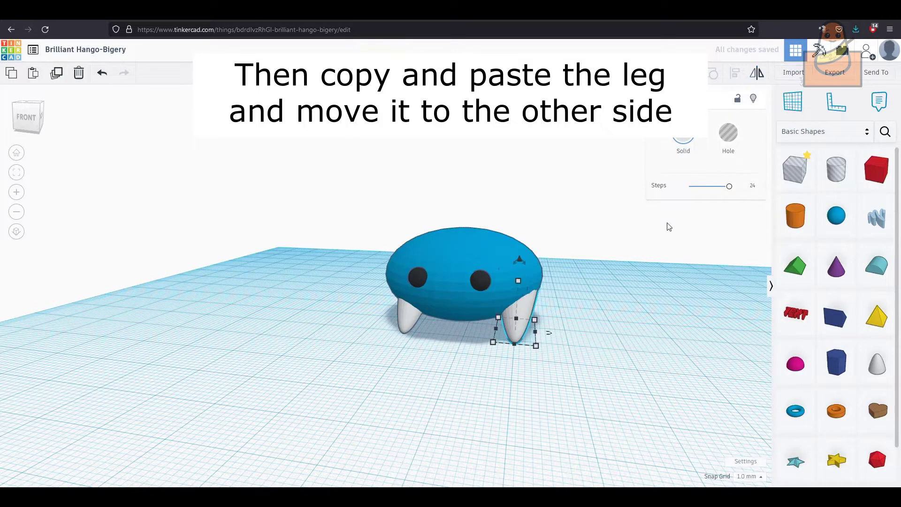
{"action": "left_click_drag", "start_coordinate": [514, 354], "coordinate": [486, 353]}
{"action": "right_click_drag", "start_coordinate": [473, 374], "coordinate": [567, 380]}
{"action": "left_click_drag", "start_coordinate": [567, 380], "coordinate": [542, 376]}
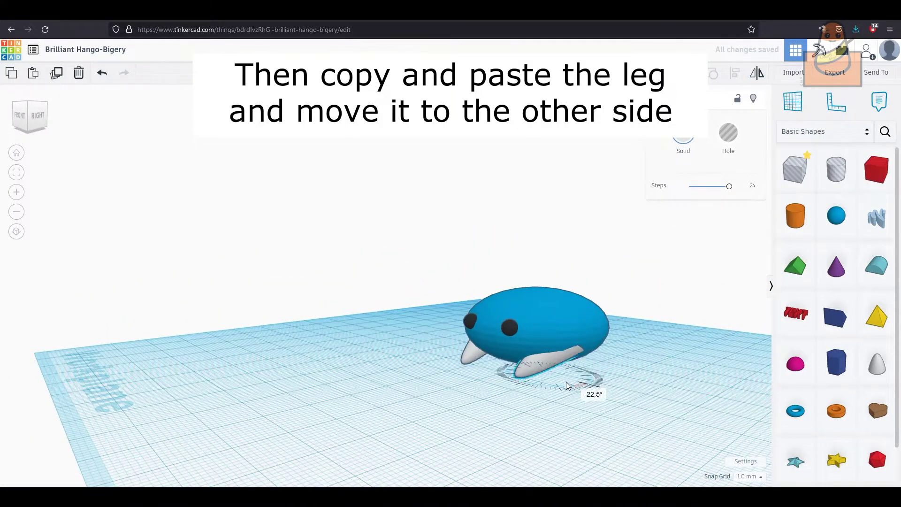
{"action": "mouse_move", "coordinate": [543, 380]}
{"action": "right_mouse_down"}
{"action": "mouse_move", "coordinate": [432, 276]}
{"action": "mouse_move", "coordinate": [568, 308]}
{"action": "mouse_move", "coordinate": [554, 322]}
{"action": "mouse_move", "coordinate": [500, 312]}
{"action": "mouse_move", "coordinate": [508, 333]}
{"action": "mouse_move", "coordinate": [683, 387]}
{"action": "mouse_move", "coordinate": [495, 353]}
{"action": "right_mouse_up"}
Step: Add another paraboloid leg, tip it onto its side and nudge it toward the body
{"action": "left_click_drag", "start_coordinate": [871, 363], "coordinate": [371, 356]}
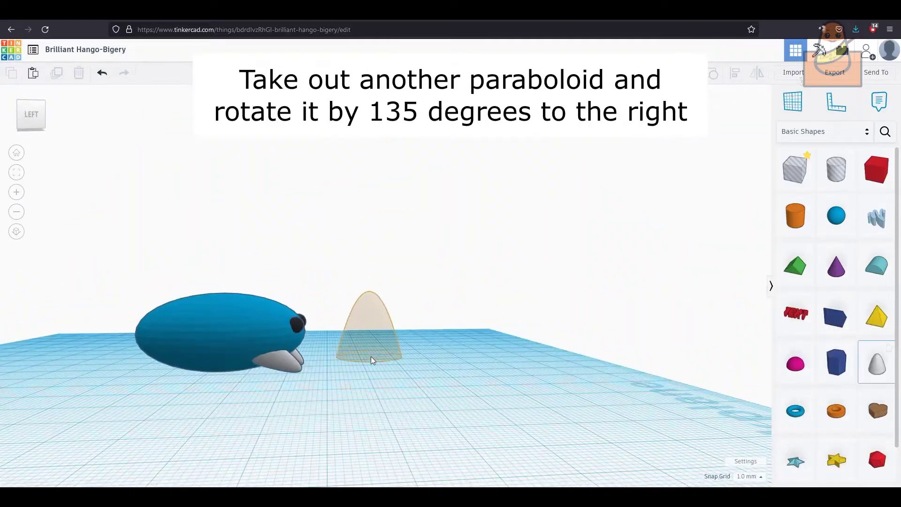
{"action": "left_click_drag", "start_coordinate": [370, 282], "coordinate": [395, 340]}
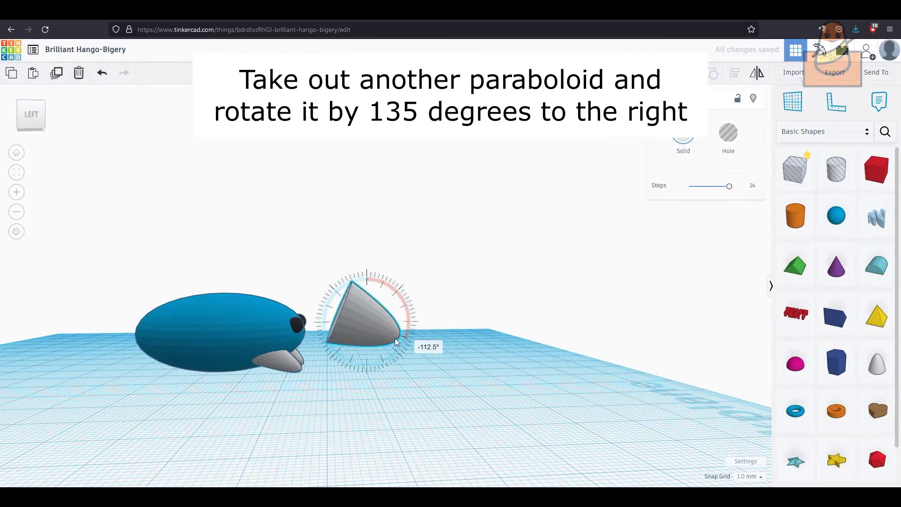
{"action": "left_click_drag", "start_coordinate": [392, 352], "coordinate": [392, 352]}
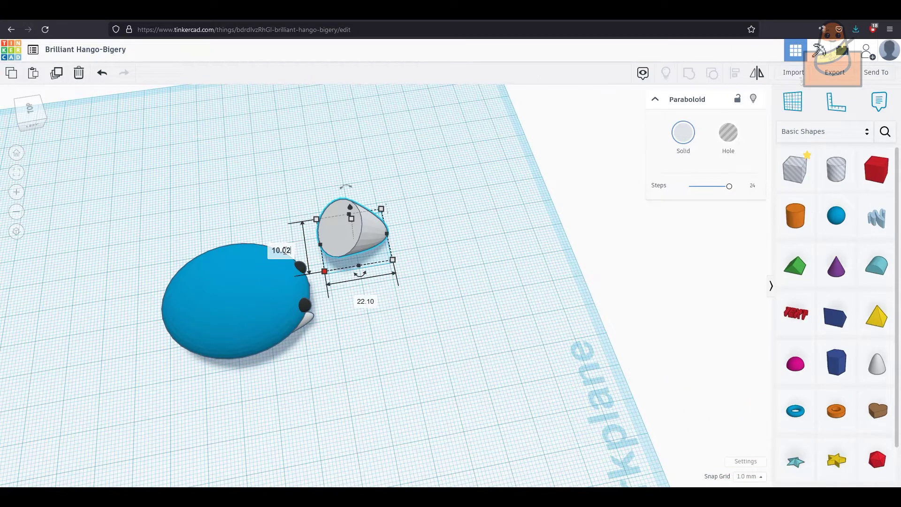
{"action": "left_click_drag", "start_coordinate": [359, 274], "coordinate": [370, 279]}
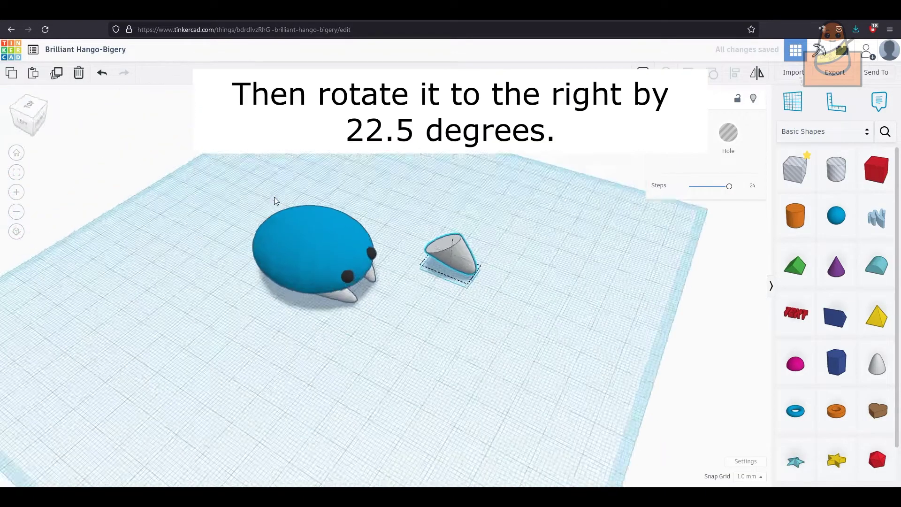
{"action": "right_click_drag", "start_coordinate": [275, 197], "coordinate": [586, 285]}
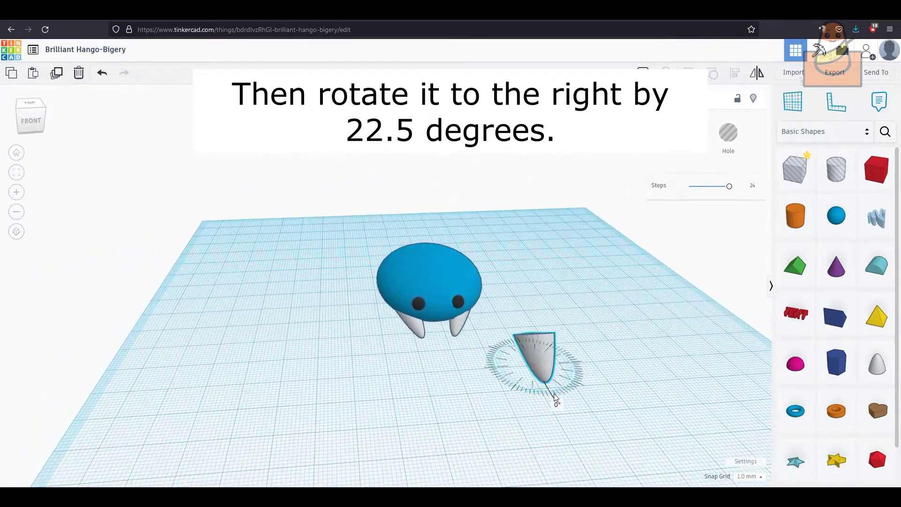
{"action": "left_click_drag", "start_coordinate": [542, 391], "coordinate": [599, 364]}
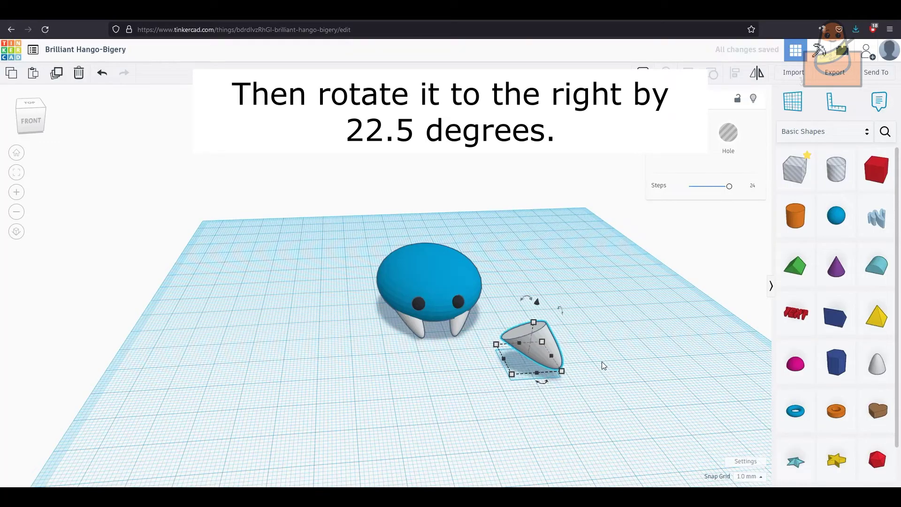
{"action": "key", "text": "Up"}
{"action": "key", "text": "Up"}
{"action": "key", "text": "Up"}
{"action": "key", "text": "Up"}
{"action": "key", "text": "Left"}
Step: Move the mirrored leg to the body's opposite side and deselect it
{"action": "mouse_move", "coordinate": [602, 324]}
{"action": "right_mouse_down"}
{"action": "mouse_move", "coordinate": [653, 408]}
{"action": "mouse_move", "coordinate": [436, 291]}
{"action": "mouse_move", "coordinate": [557, 354]}
{"action": "mouse_move", "coordinate": [475, 328]}
{"action": "right_mouse_up"}
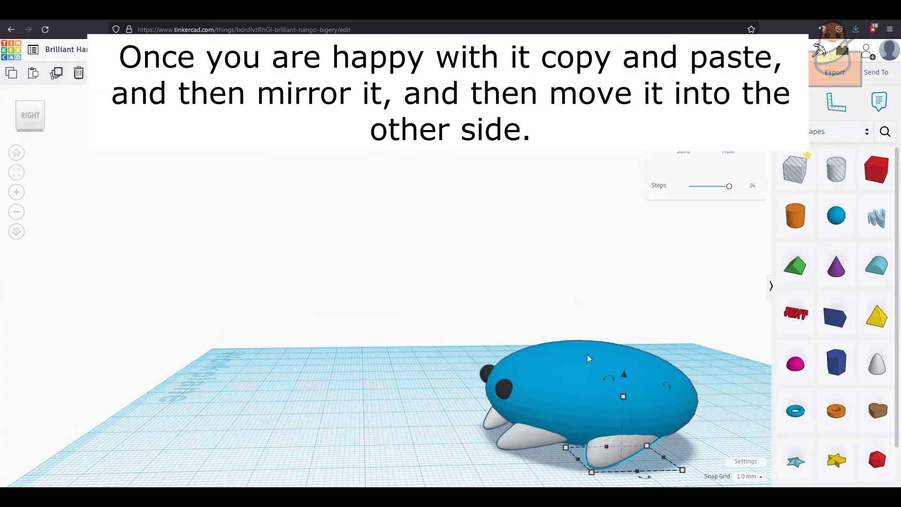
{"action": "left_click_drag", "start_coordinate": [596, 443], "coordinate": [571, 463]}
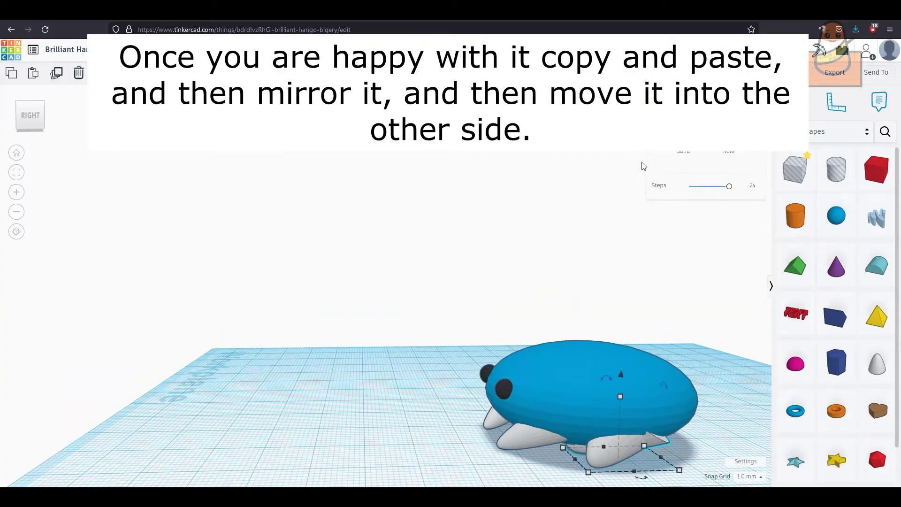
{"action": "right_click_drag", "start_coordinate": [641, 166], "coordinate": [513, 322]}
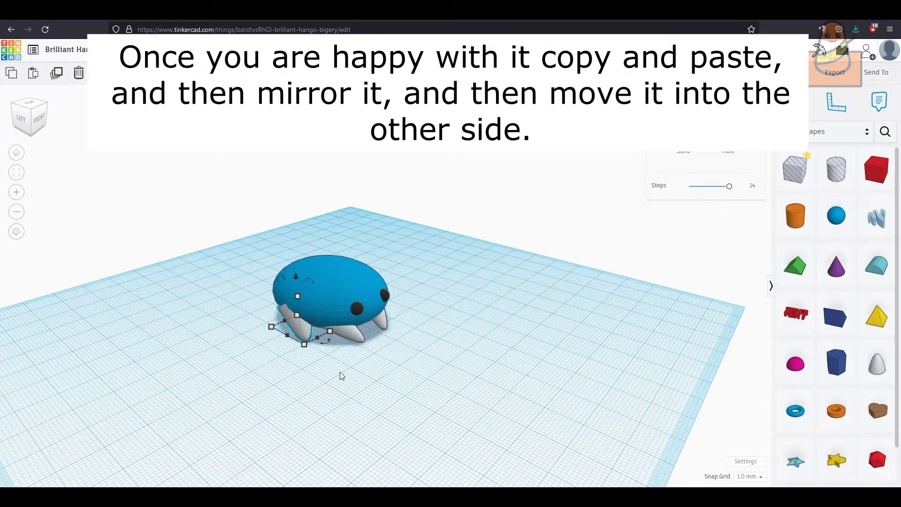
{"action": "right_click_drag", "start_coordinate": [343, 374], "coordinate": [466, 346]}
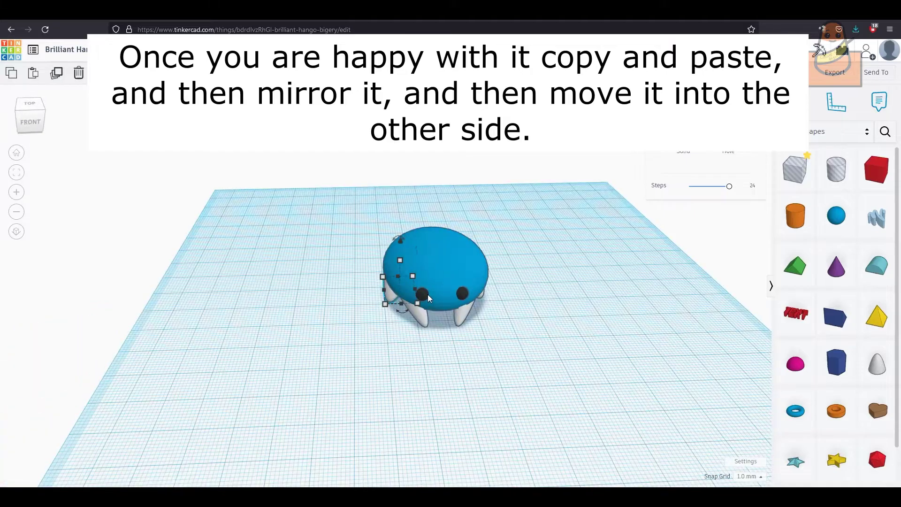
{"action": "left_click_drag", "start_coordinate": [428, 294], "coordinate": [467, 295]}
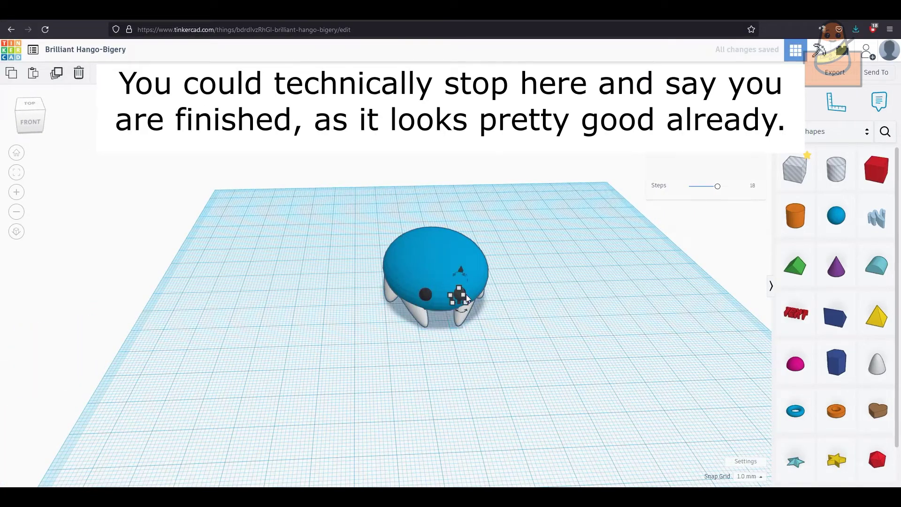
{"action": "left_click", "coordinate": [514, 331]}
{"action": "right_click_drag", "start_coordinate": [515, 332], "coordinate": [524, 337]}
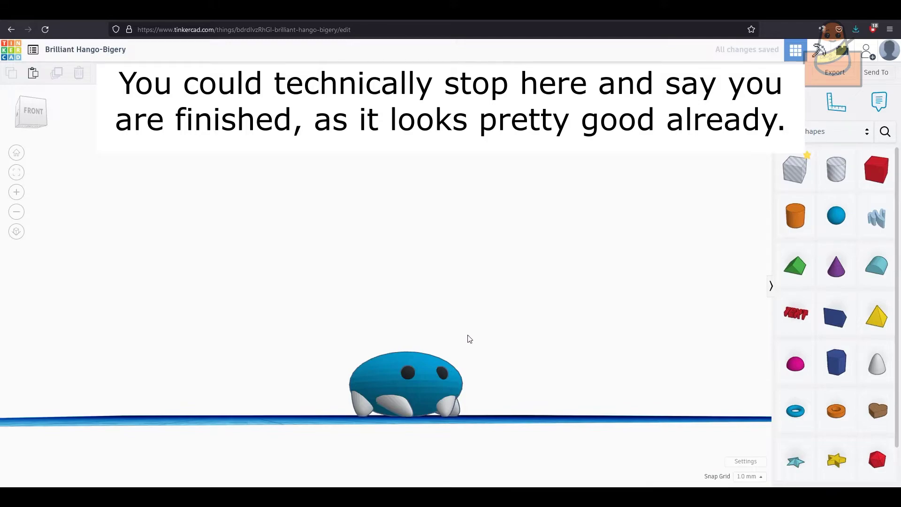
{"action": "right_click_drag", "start_coordinate": [468, 338], "coordinate": [480, 308]}
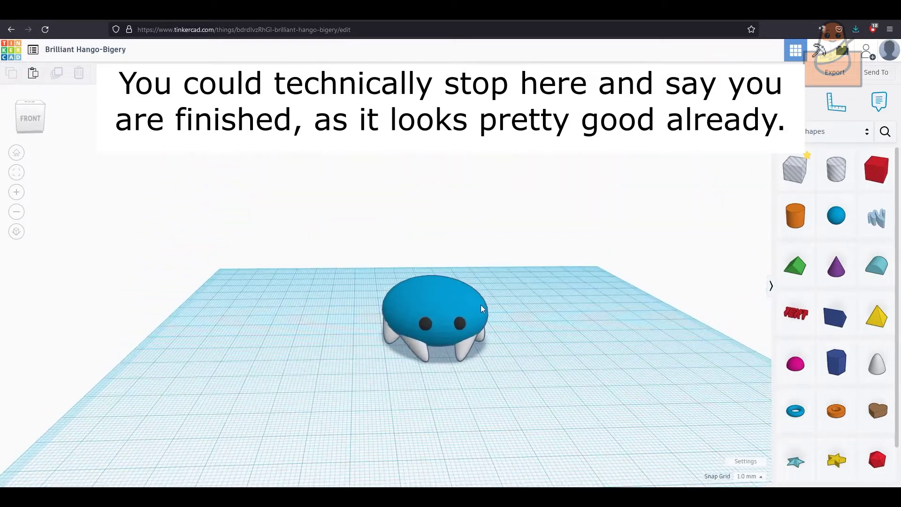
{"action": "scroll", "coordinate": [480, 308], "scroll_direction": "up", "scroll_amount": 2}
{"action": "scroll", "coordinate": [819, 322], "scroll_direction": "down", "scroll_amount": 2}
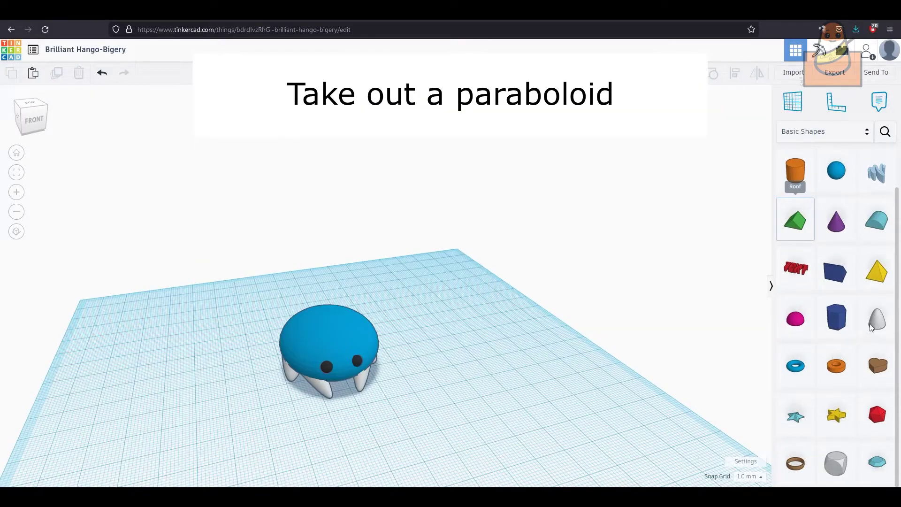
Step: Shape a paraboloid ear 10 mm wide and 8 mm tall, set into the body above an eye
{"action": "left_click", "coordinate": [467, 337]}
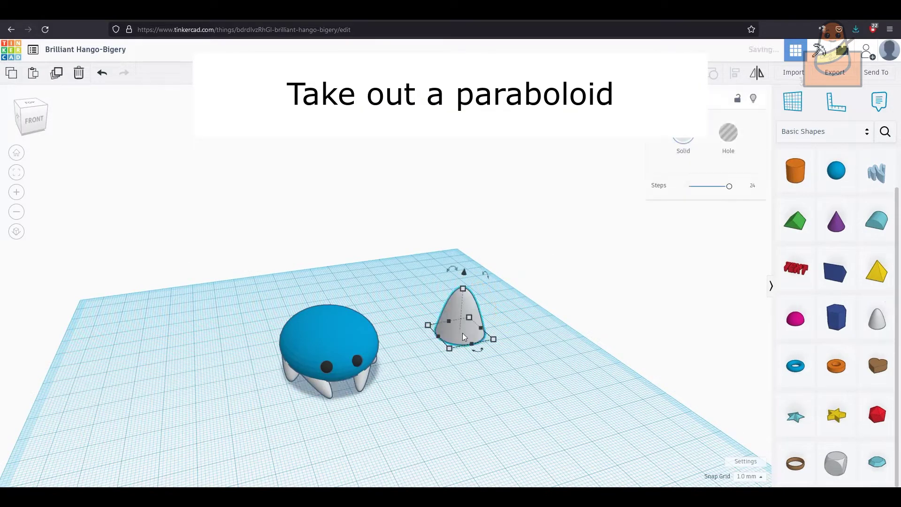
{"action": "left_click_drag", "start_coordinate": [465, 339], "coordinate": [455, 328]}
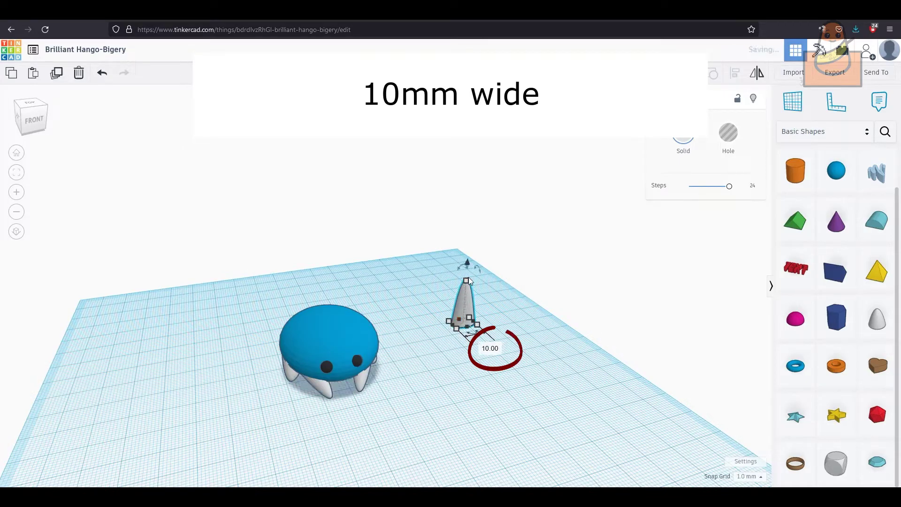
{"action": "left_click_drag", "start_coordinate": [466, 283], "coordinate": [468, 301]}
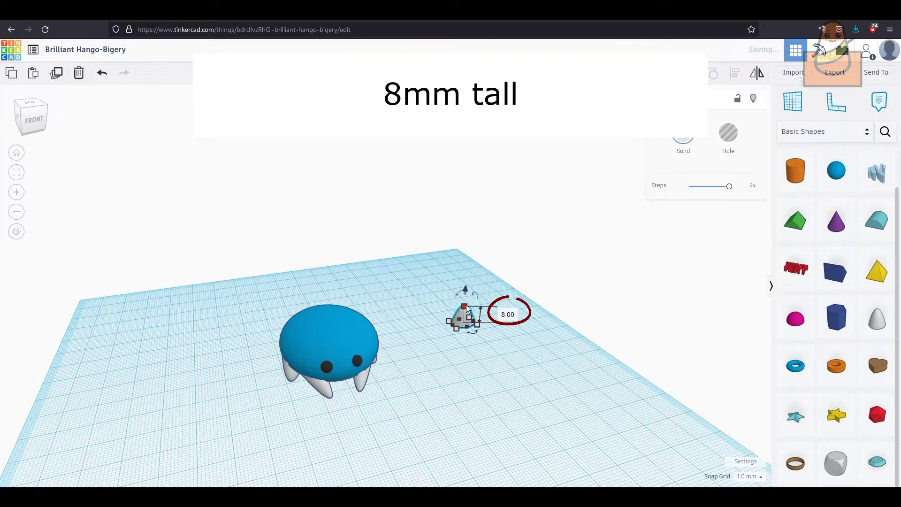
{"action": "mouse_move", "coordinate": [469, 325]}
{"action": "left_mouse_down"}
{"action": "mouse_move", "coordinate": [281, 302]}
{"action": "mouse_move", "coordinate": [277, 268]}
{"action": "mouse_move", "coordinate": [404, 306]}
{"action": "left_mouse_up"}
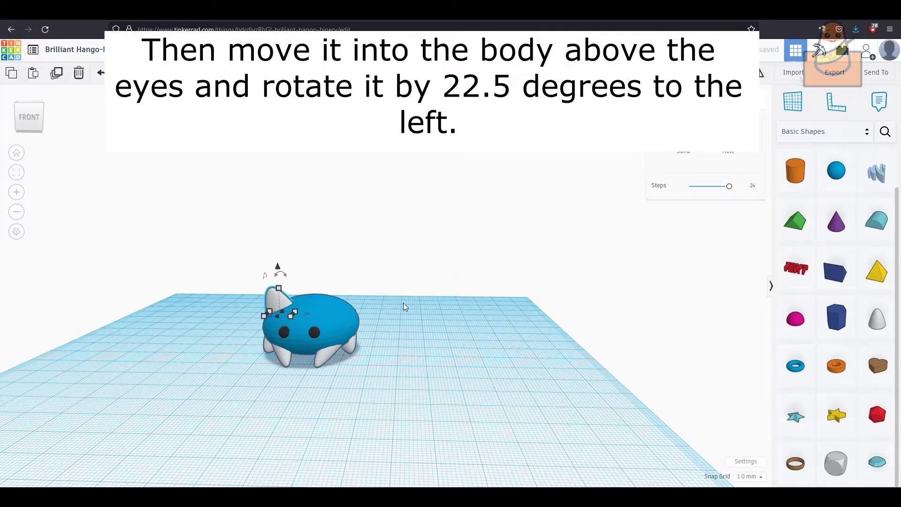
{"action": "right_click_drag", "start_coordinate": [278, 277], "coordinate": [317, 394]}
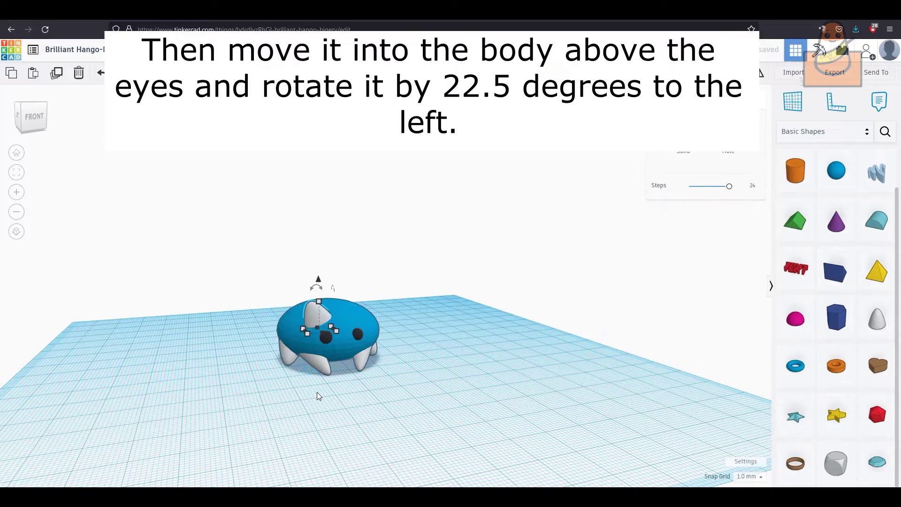
Step: Copy and paste the ear to create the second one
{"action": "key", "text": "ctrl+c"}
{"action": "key", "text": "ctrl+v"}
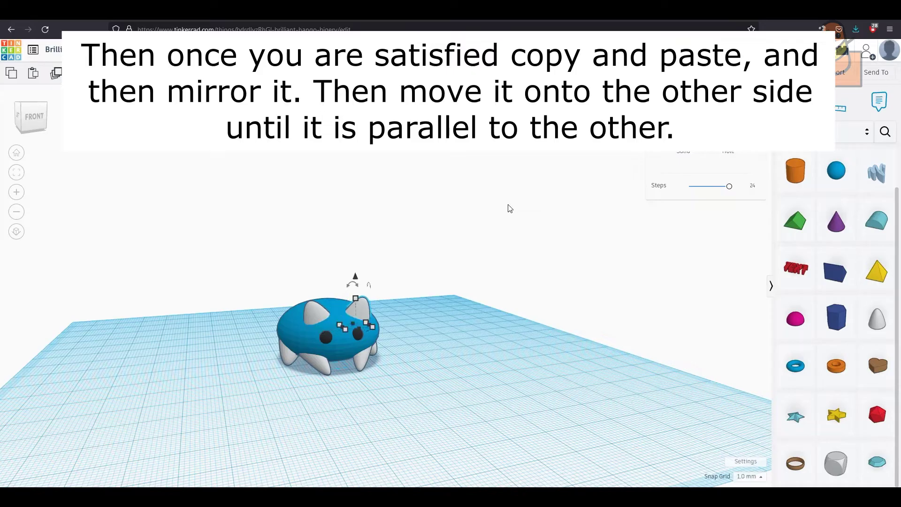
{"action": "right_click_drag", "start_coordinate": [507, 207], "coordinate": [634, 317]}
Step: Browse to the Shape Generators collection and search the library for 'donut'
{"action": "left_click", "coordinate": [853, 131]}
{"action": "left_click", "coordinate": [820, 378]}
{"action": "left_click", "coordinate": [851, 131]}
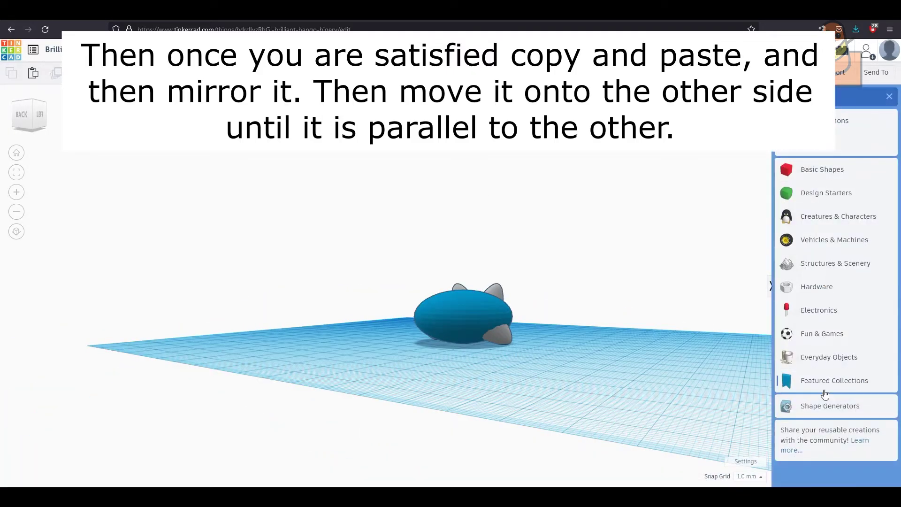
{"action": "left_click", "coordinate": [819, 408]}
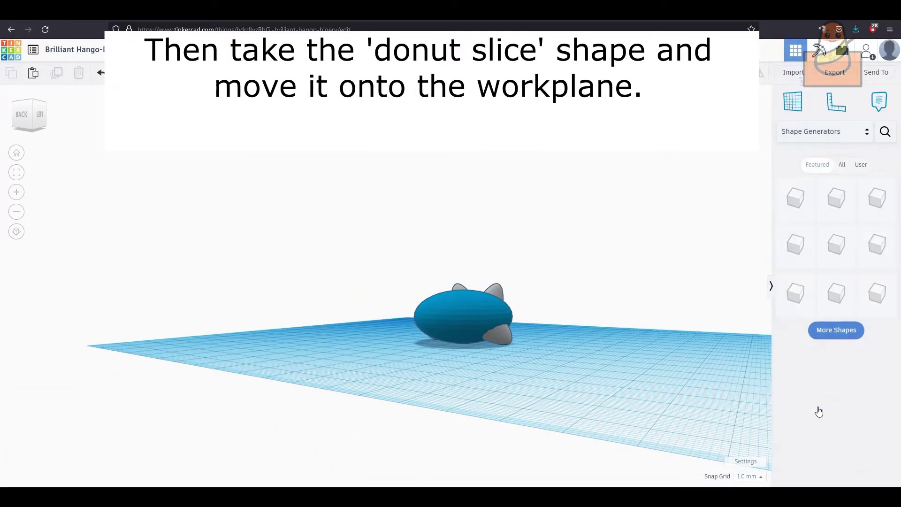
{"action": "left_click", "coordinate": [884, 133]}
{"action": "type", "text": "donut"}
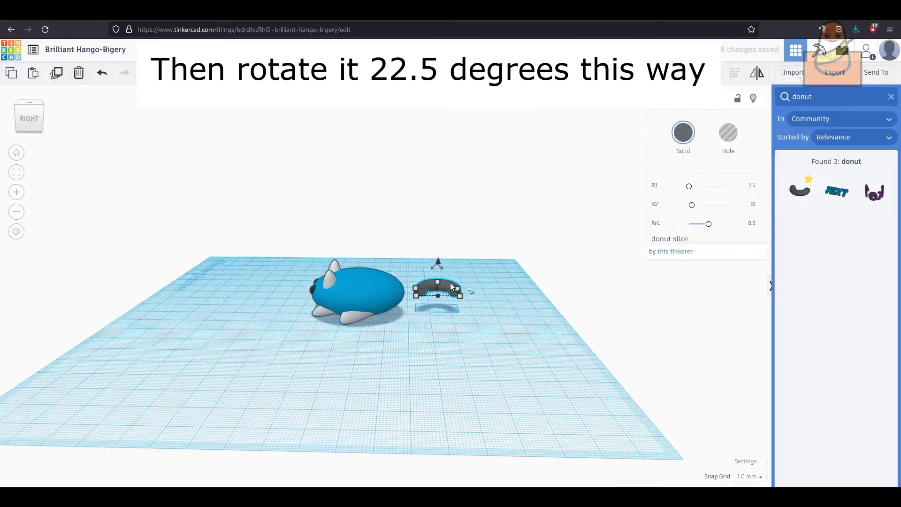
Step: Tilt the donut-slice tail 22.5° at the cat's rear and lengthen its arc
{"action": "left_click_drag", "start_coordinate": [451, 287], "coordinate": [447, 277]}
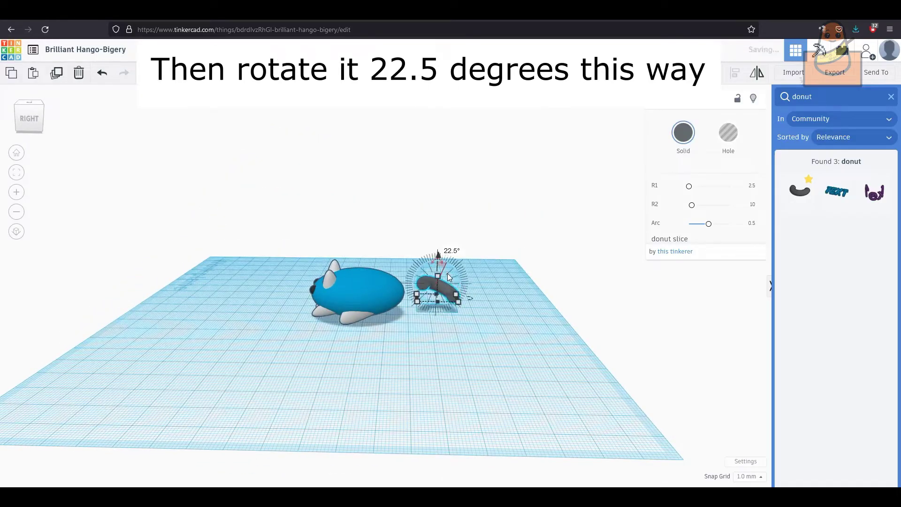
{"action": "mouse_move", "coordinate": [512, 322]}
{"action": "right_mouse_down"}
{"action": "mouse_move", "coordinate": [617, 312]}
{"action": "mouse_move", "coordinate": [463, 345]}
{"action": "mouse_move", "coordinate": [504, 354]}
{"action": "mouse_move", "coordinate": [392, 425]}
{"action": "mouse_move", "coordinate": [445, 300]}
{"action": "mouse_move", "coordinate": [437, 389]}
{"action": "right_mouse_up"}
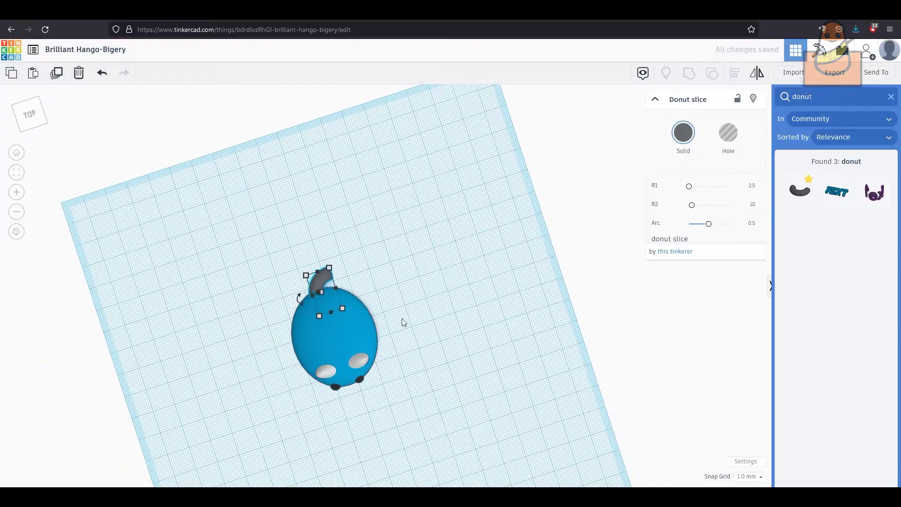
{"action": "left_click_drag", "start_coordinate": [712, 229], "coordinate": [716, 230]}
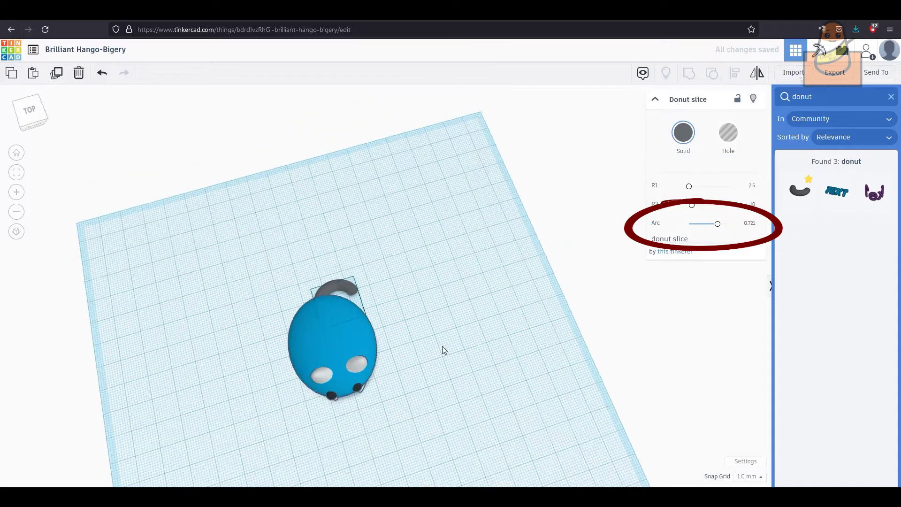
{"action": "right_click_drag", "start_coordinate": [442, 346], "coordinate": [337, 396]}
{"action": "left_click", "coordinate": [838, 118]}
{"action": "left_click", "coordinate": [802, 169]}
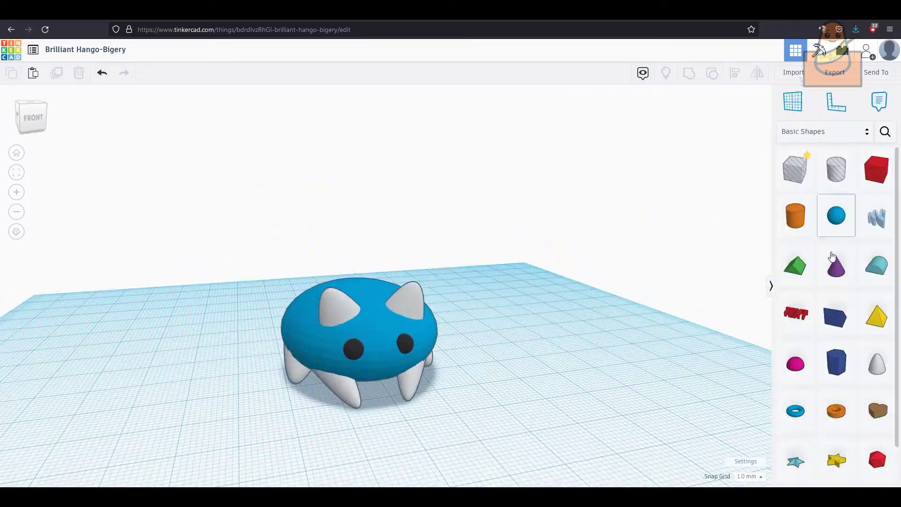
Step: Bring in a Roof and shrink it to 1 mm wide and 5 mm tall
{"action": "left_click_drag", "start_coordinate": [795, 265], "coordinate": [485, 350]}
{"action": "left_click_drag", "start_coordinate": [533, 383], "coordinate": [497, 363]}
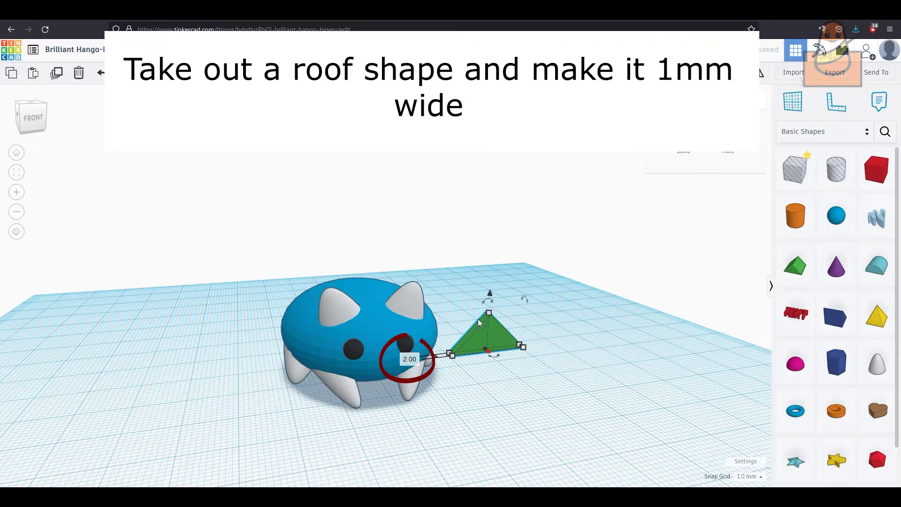
{"action": "left_click_drag", "start_coordinate": [489, 313], "coordinate": [490, 323]}
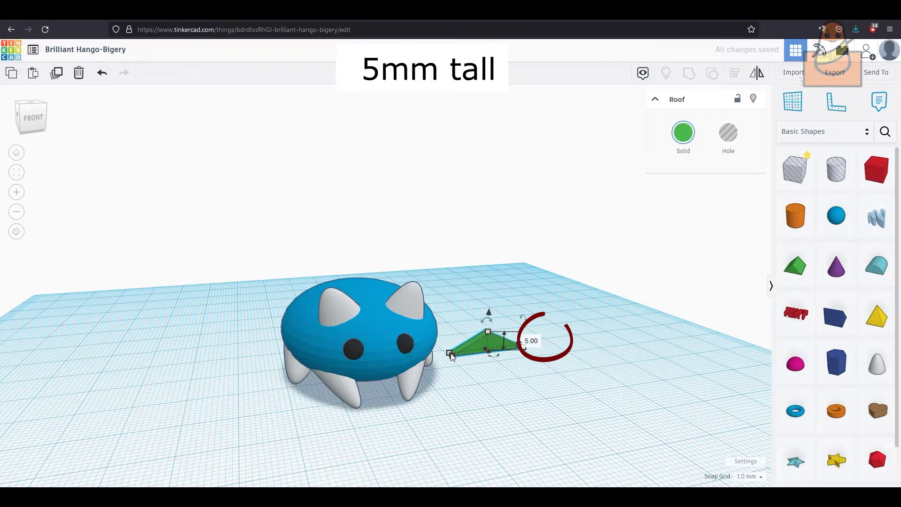
{"action": "right_click_drag", "start_coordinate": [478, 388], "coordinate": [454, 374]}
{"action": "left_click_drag", "start_coordinate": [446, 366], "coordinate": [453, 365]}
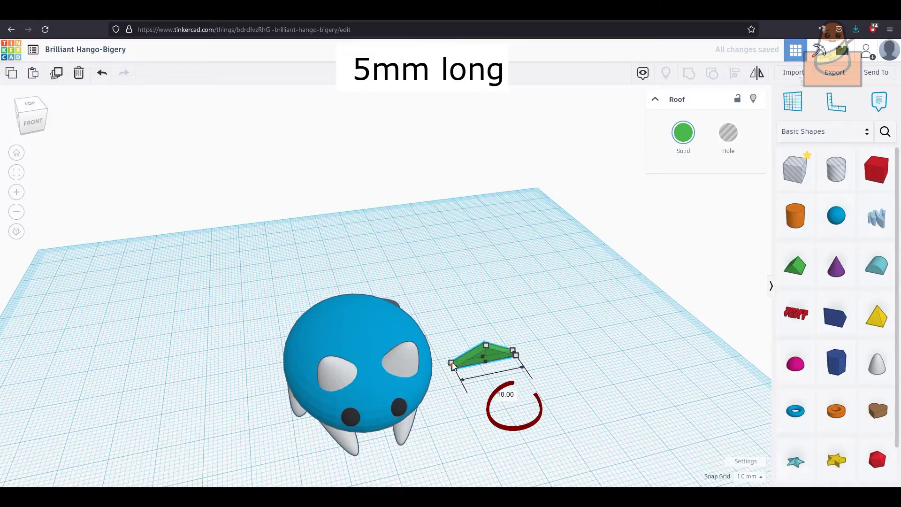
Step: Rotate the roof 90° and centre it just below the eyes as a nose
{"action": "left_click_drag", "start_coordinate": [503, 329], "coordinate": [360, 374]}
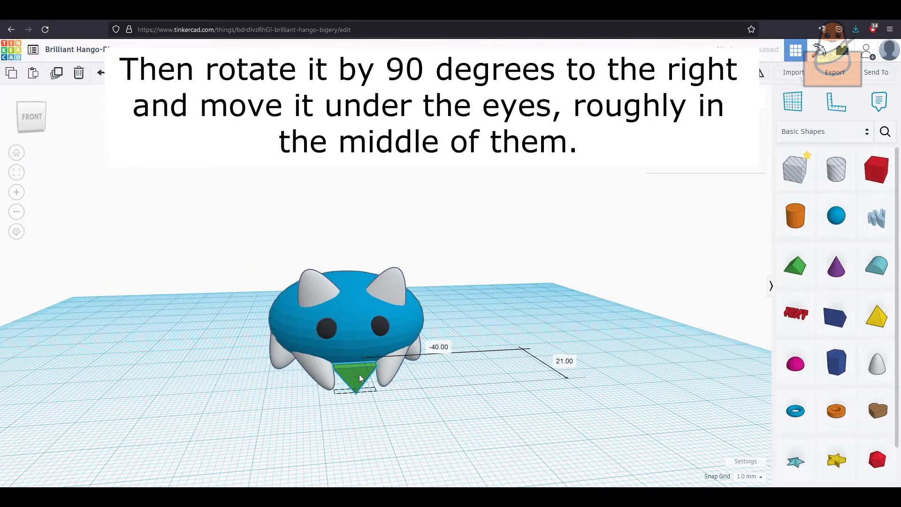
{"action": "mouse_move", "coordinate": [514, 420]}
{"action": "right_mouse_down"}
{"action": "mouse_move", "coordinate": [377, 347]}
{"action": "mouse_move", "coordinate": [562, 401]}
{"action": "right_mouse_up"}
{"action": "left_click", "coordinate": [331, 302]}
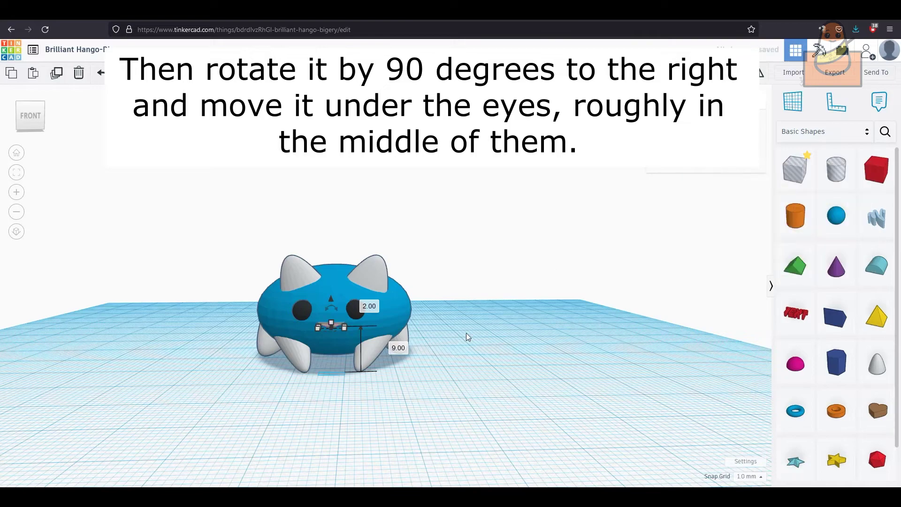
{"action": "right_click_drag", "start_coordinate": [466, 333], "coordinate": [437, 381]}
{"action": "right_click_drag", "start_coordinate": [388, 315], "coordinate": [493, 353]}
Step: Select all the cat's shapes and export them as an .STL file for Cura
{"action": "right_click", "coordinate": [673, 263]}
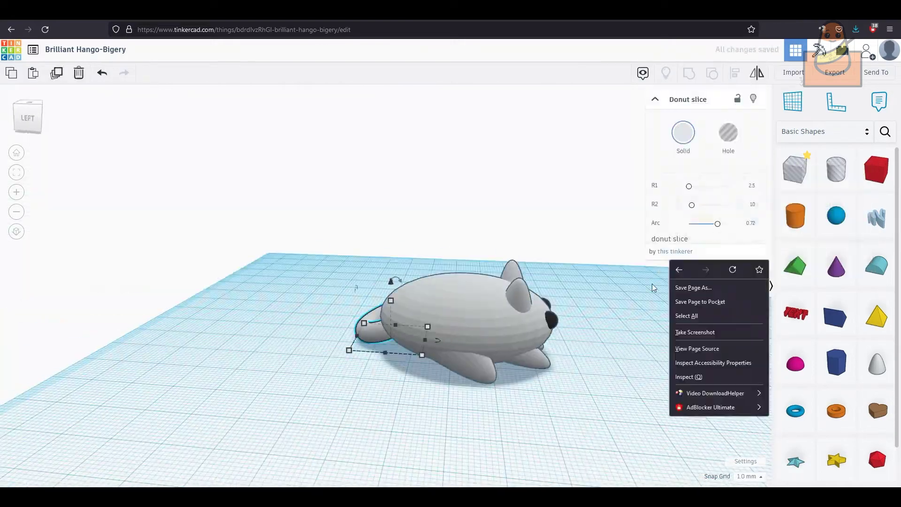
{"action": "right_click_drag", "start_coordinate": [493, 318], "coordinate": [178, 149]}
{"action": "key", "text": "ctrl+a"}
{"action": "left_click", "coordinate": [835, 73]}
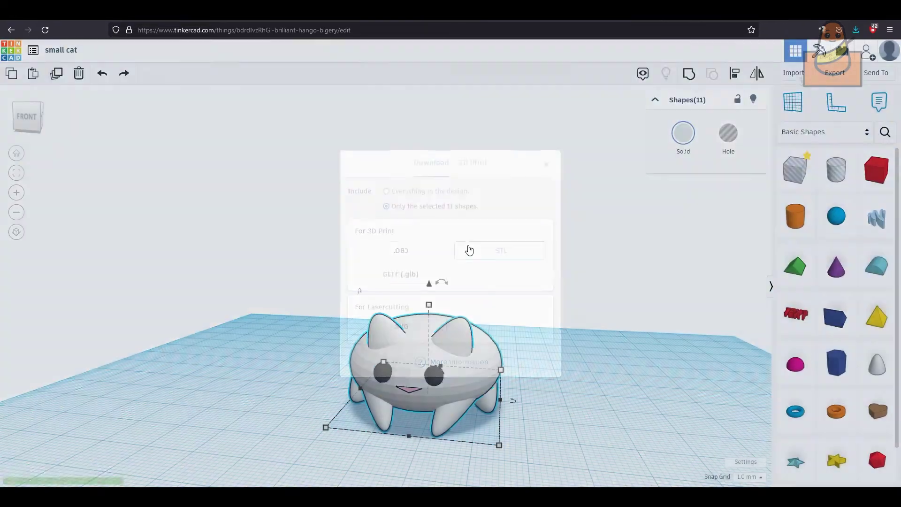
{"action": "left_click", "coordinate": [493, 247]}
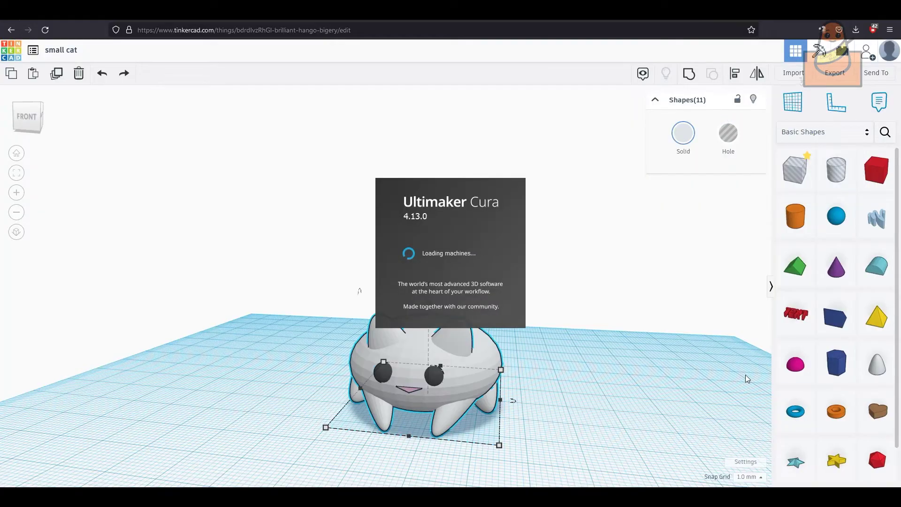